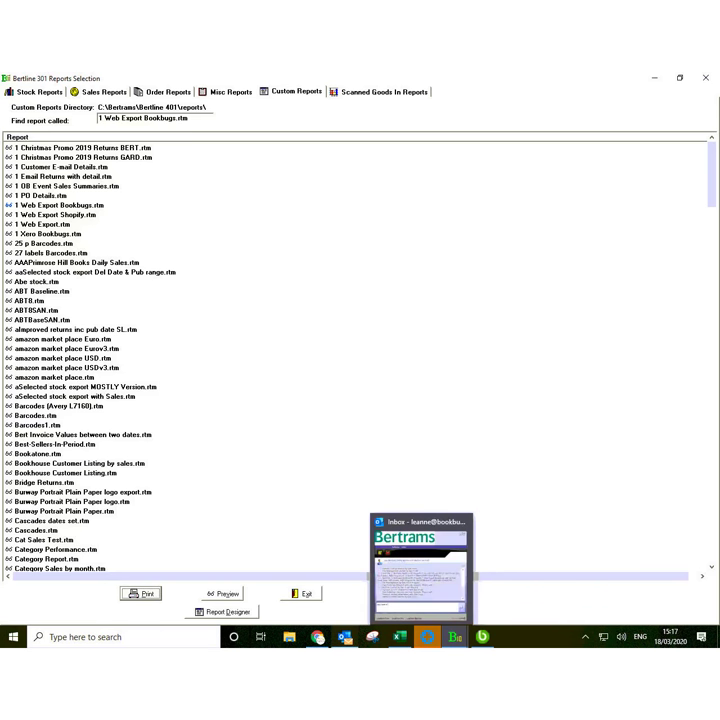
Step: Switch to Chrome and open the WordPress admin dashboard of the bookbugsanddragontales.com site
mouse_move(317, 636)
left_click(317, 575)
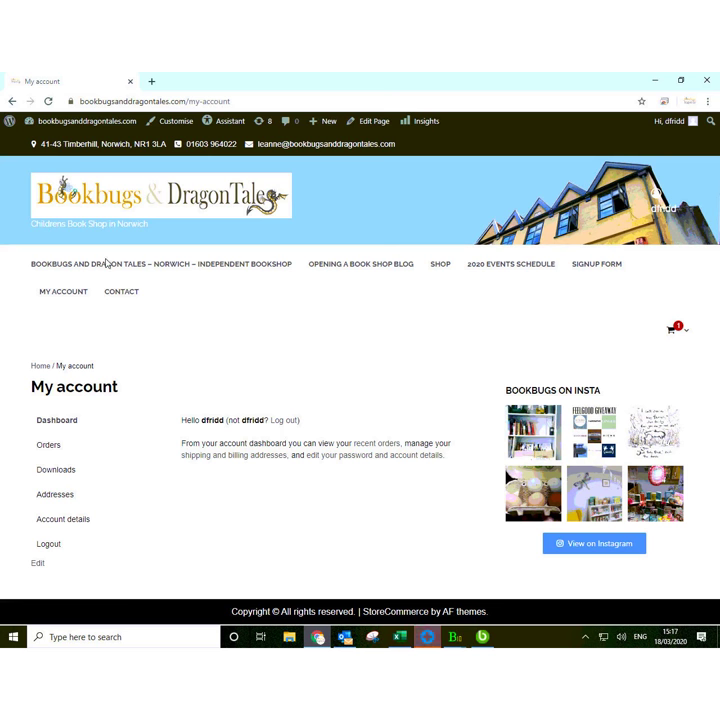
mouse_move(67, 124)
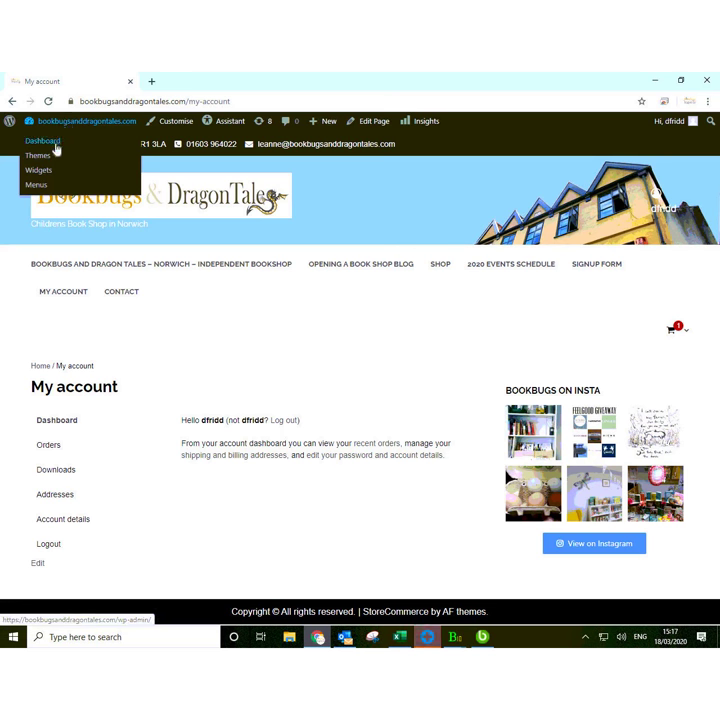
left_click(56, 142)
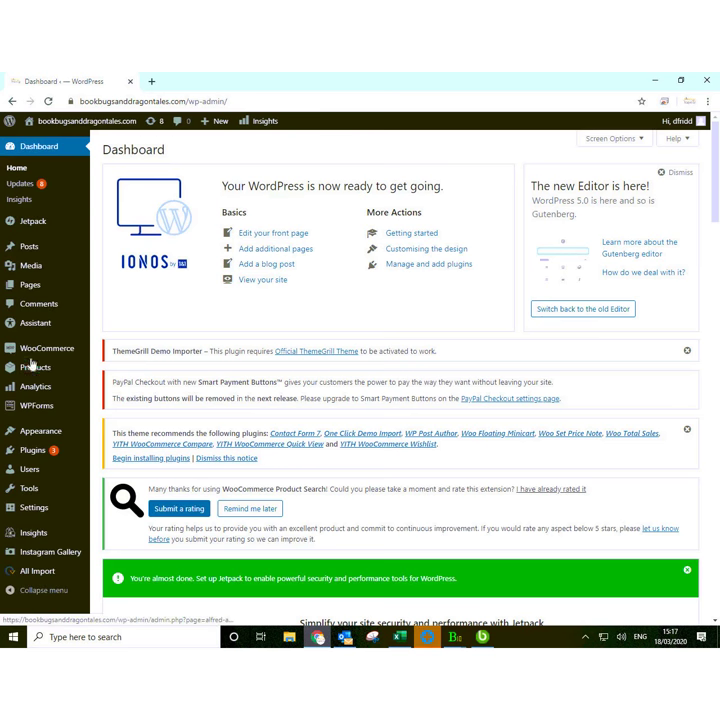
Step: Go to the list of all products and open the CSV product importer from there
mouse_move(38, 373)
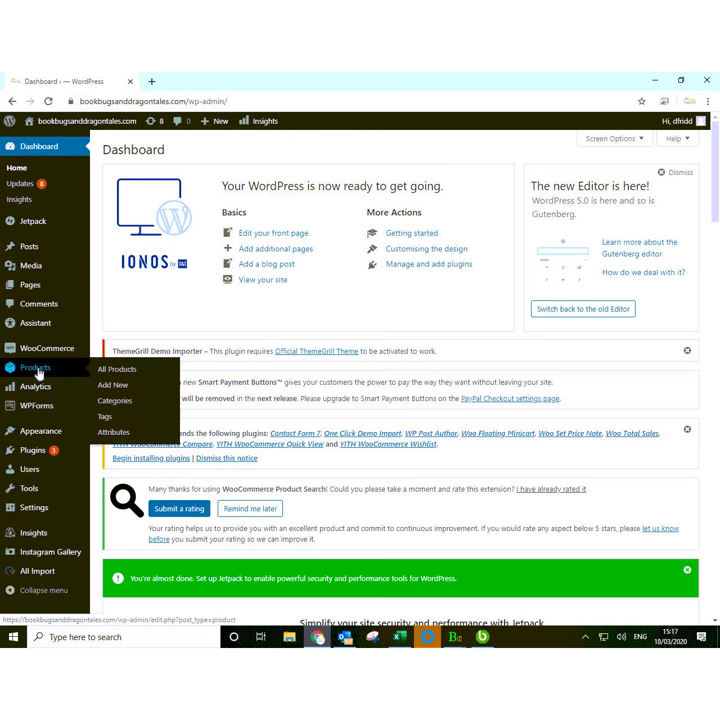
left_click(118, 370)
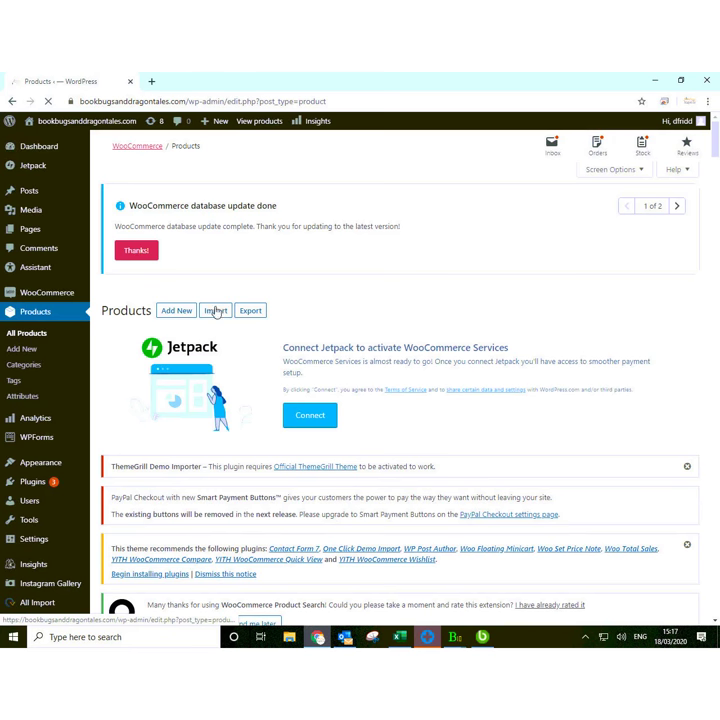
left_click(216, 312)
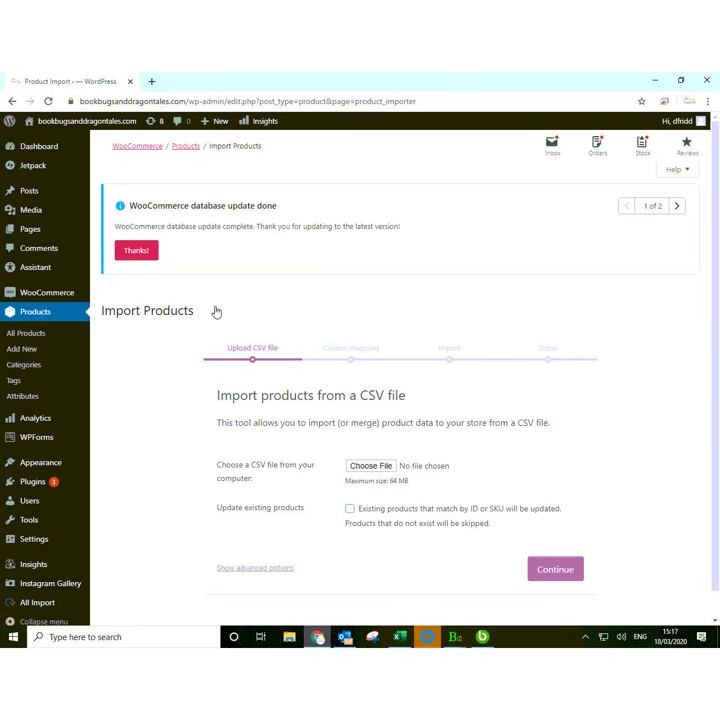
Step: Choose test.csv as the product import file and continue to column mapping
left_click(381, 470)
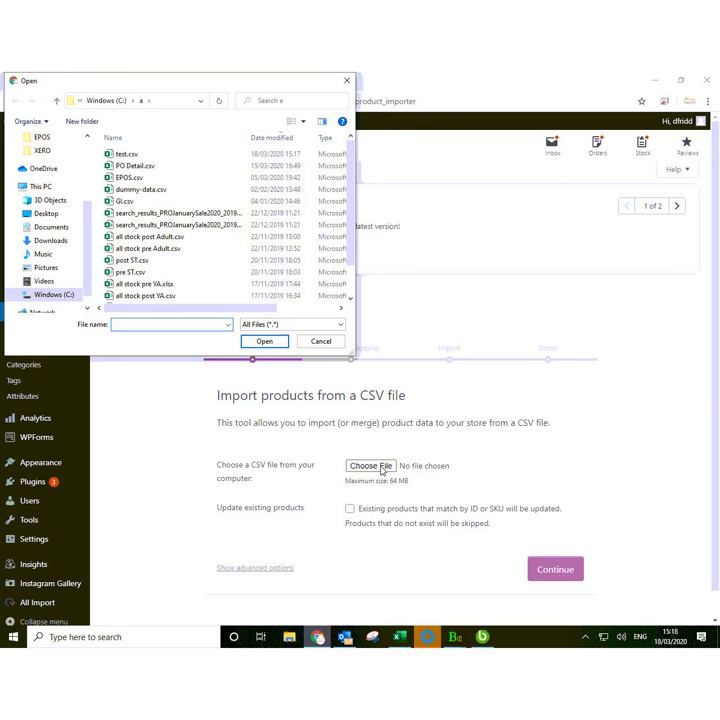
left_click(127, 156)
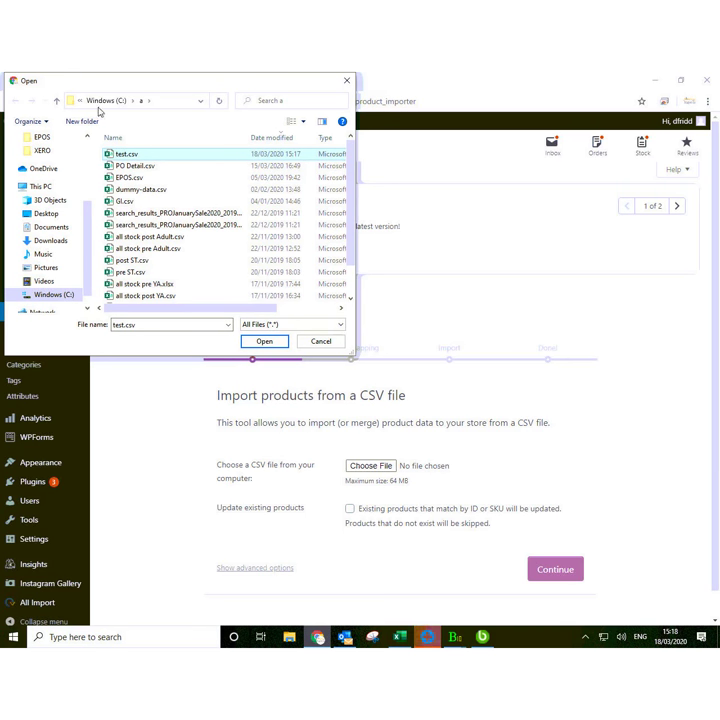
left_click(262, 342)
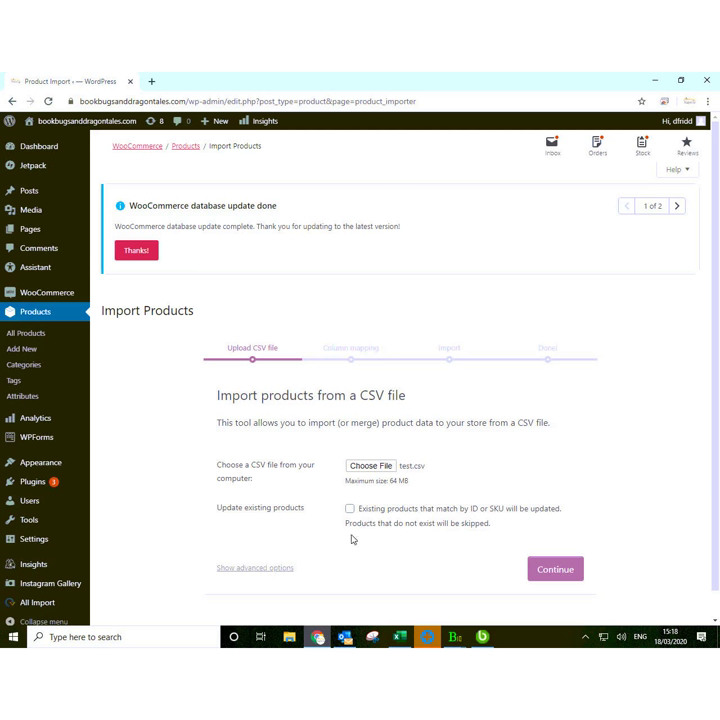
left_click(556, 570)
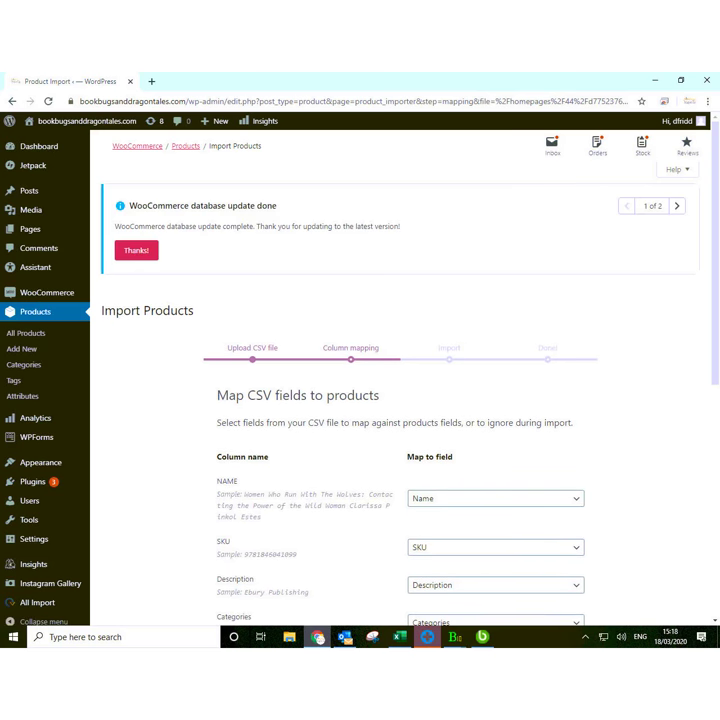
Step: Map the Tags column to Tags (space separated) and run the importer
scroll(400, 400, "down", 3)
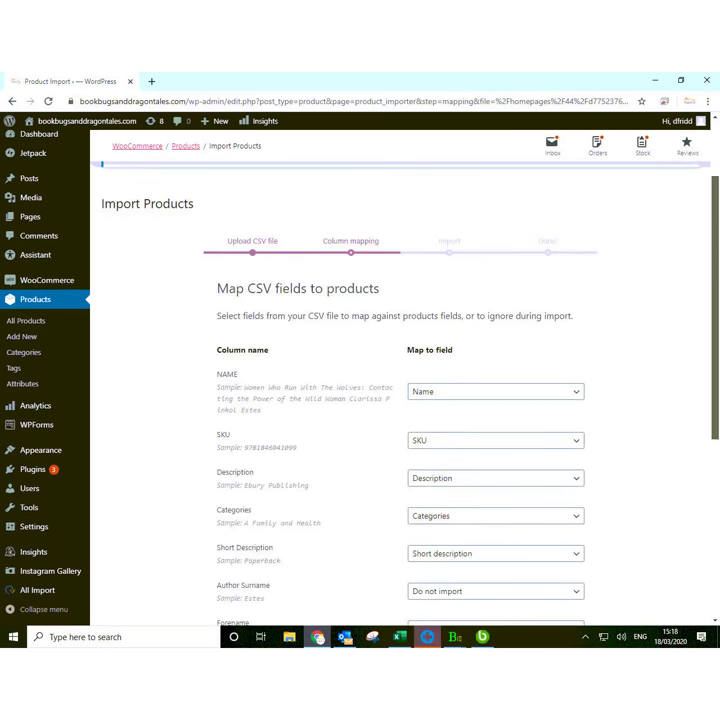
scroll(700, 450, "down", 3)
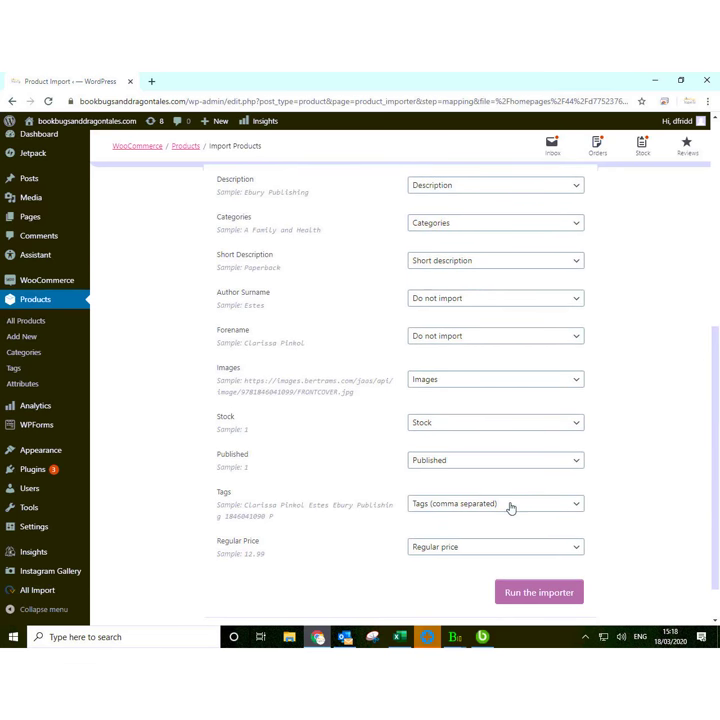
left_click(510, 506)
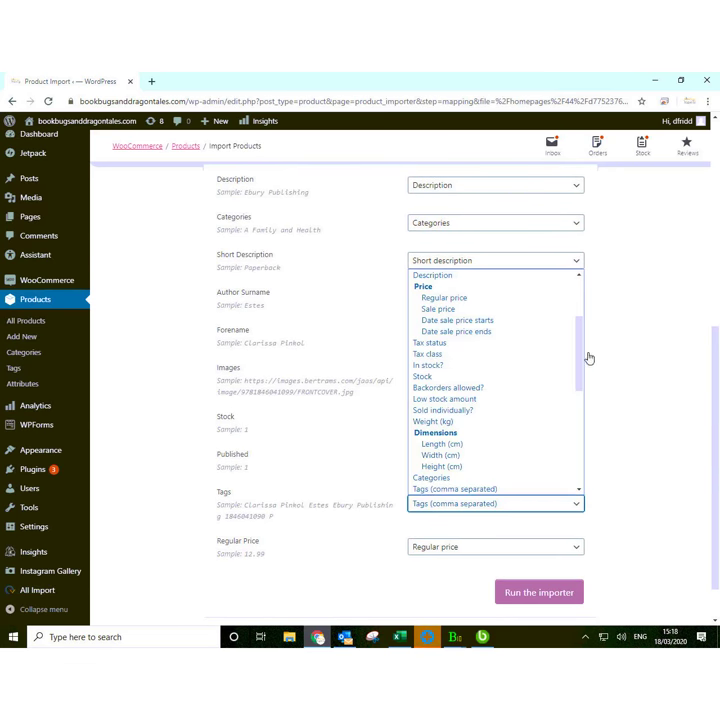
left_click_drag(580, 358, 580, 362)
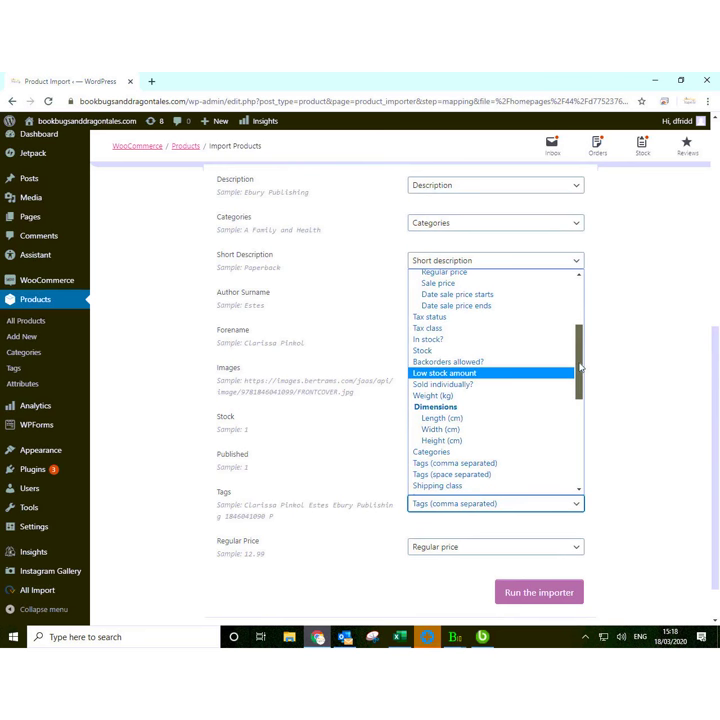
left_click(455, 475)
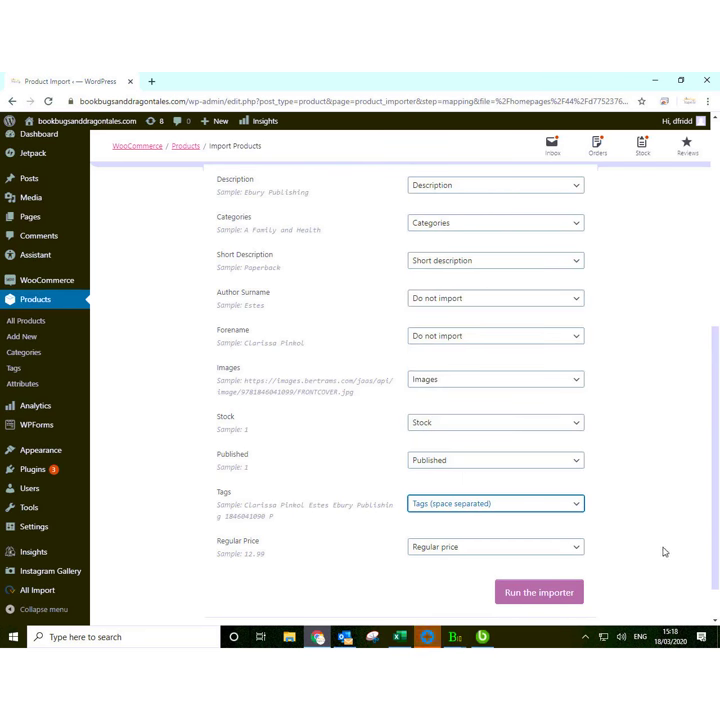
left_click(538, 593)
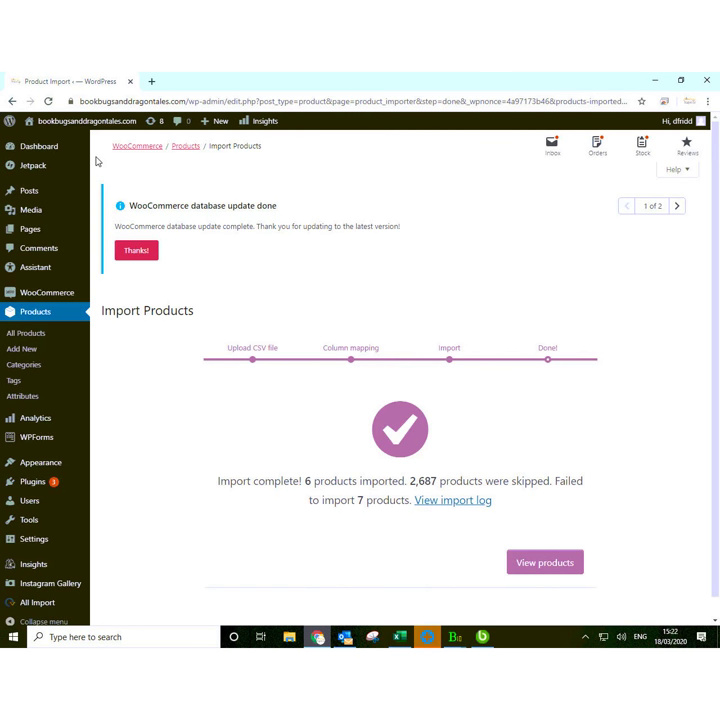
Step: Return to the CSV upload page, enable updating of existing products for test.csv, and continue to column mapping
left_click(9, 102)
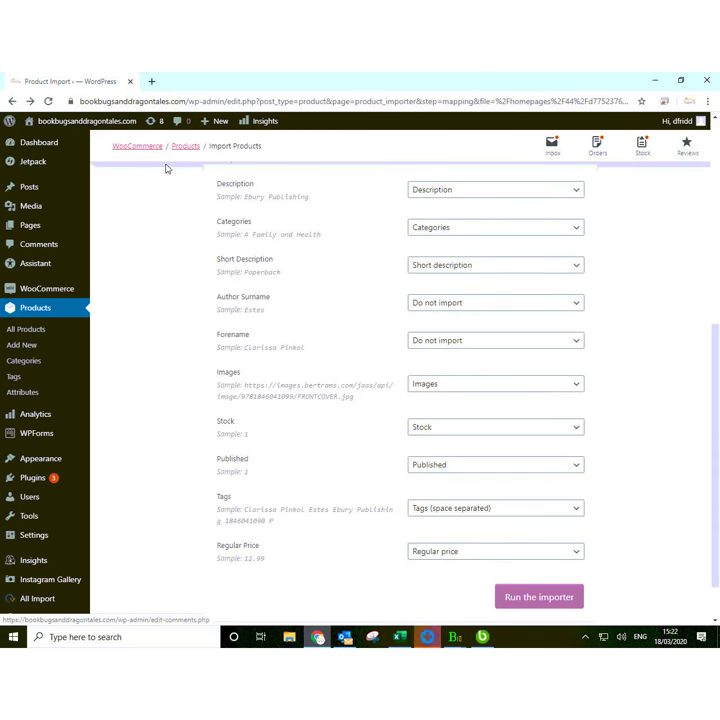
left_click(11, 99)
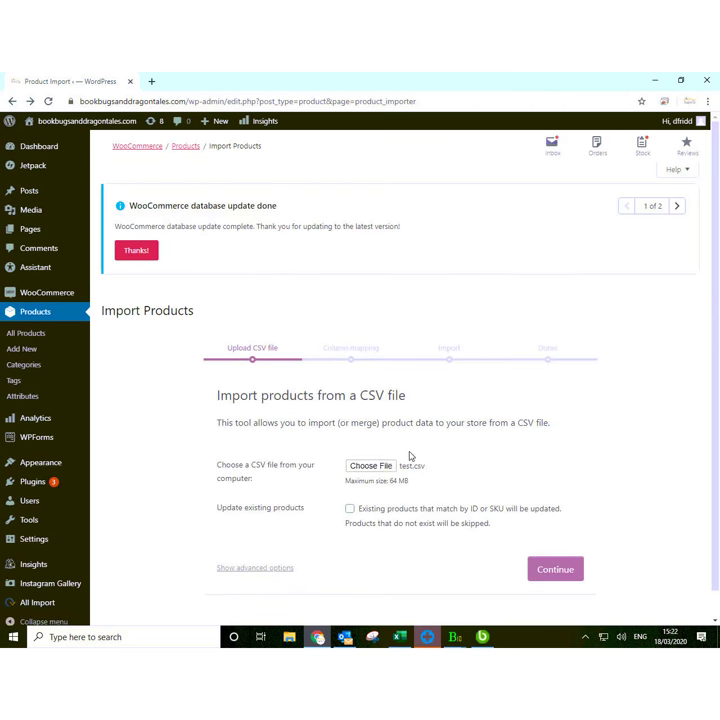
left_click(351, 511)
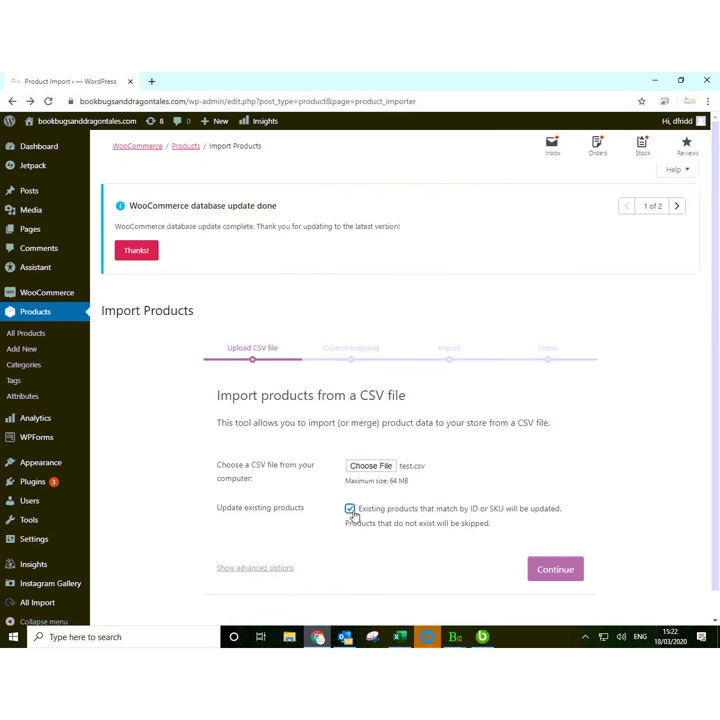
left_click(569, 571)
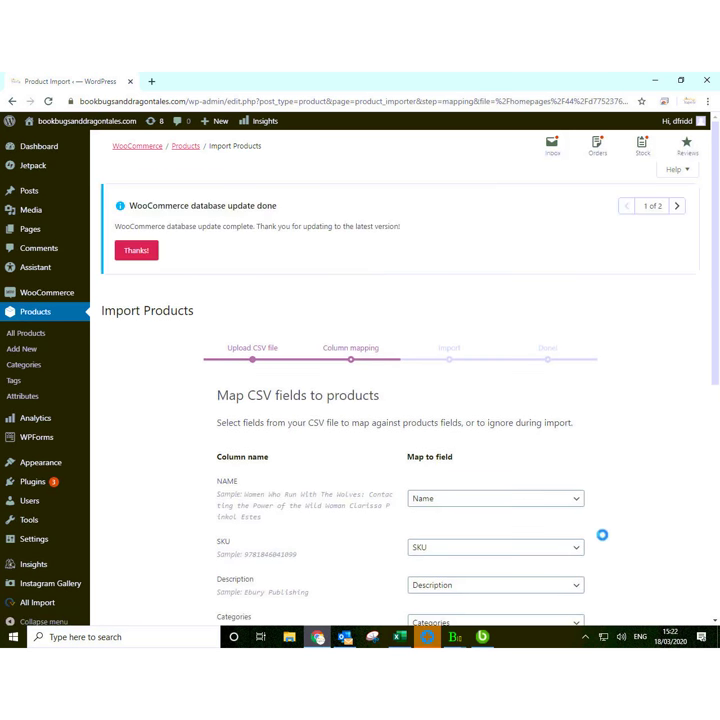
Step: Set the NAME and Description columns to Do not import in the column mapping
left_click(578, 501)
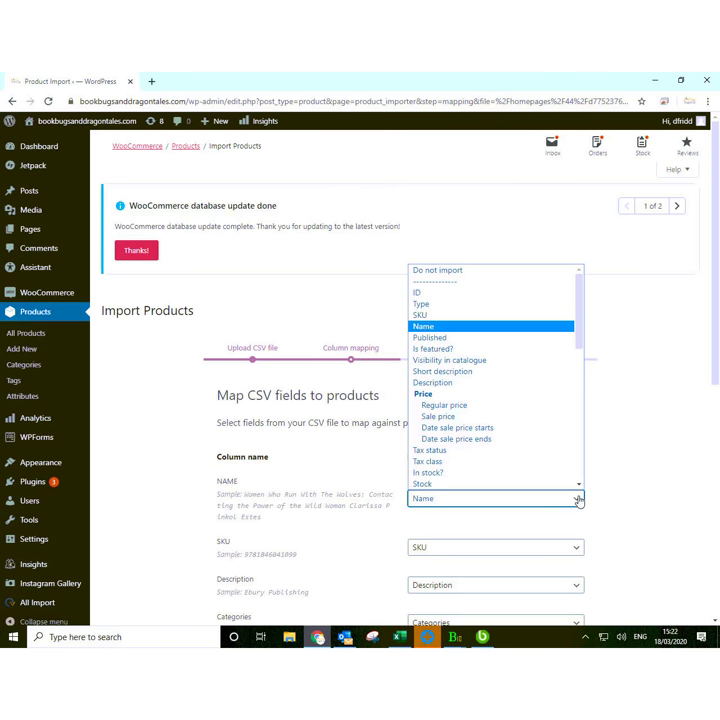
left_click(440, 270)
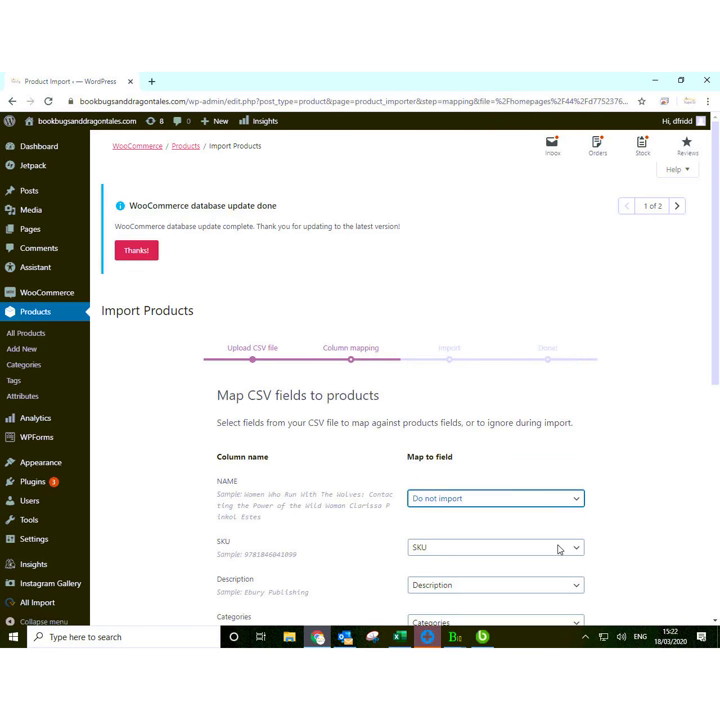
left_click(579, 586)
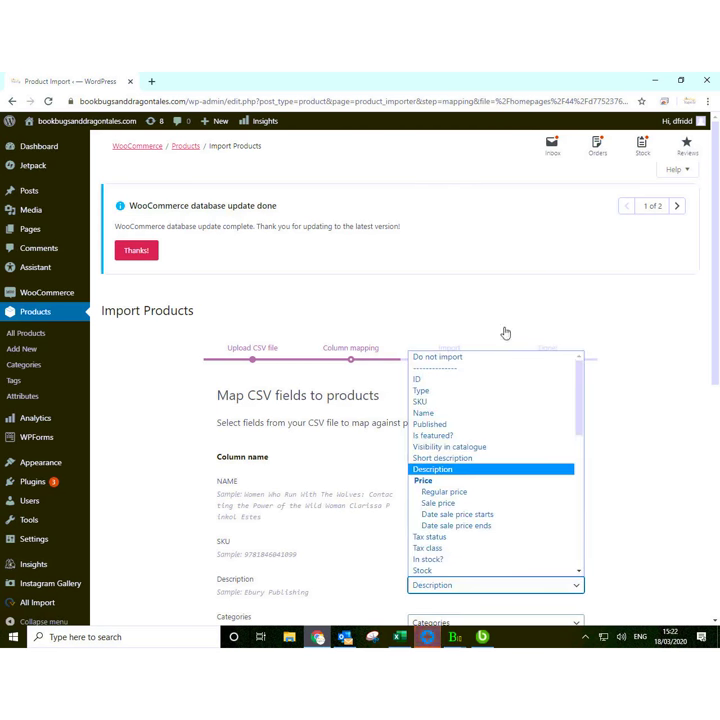
key("Home")
key("Return")
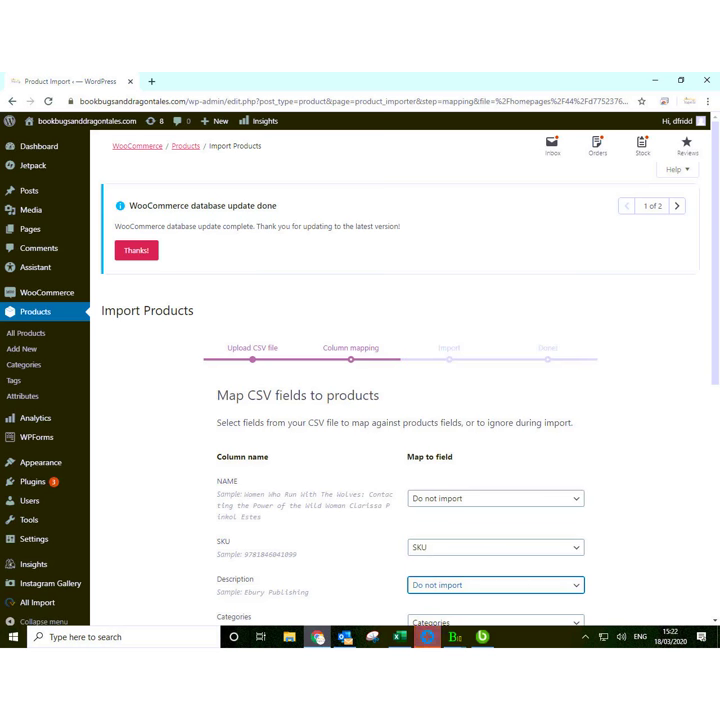
Step: Set the Categories and Short Description columns to Do not import
scroll(570, 440, "down", 3)
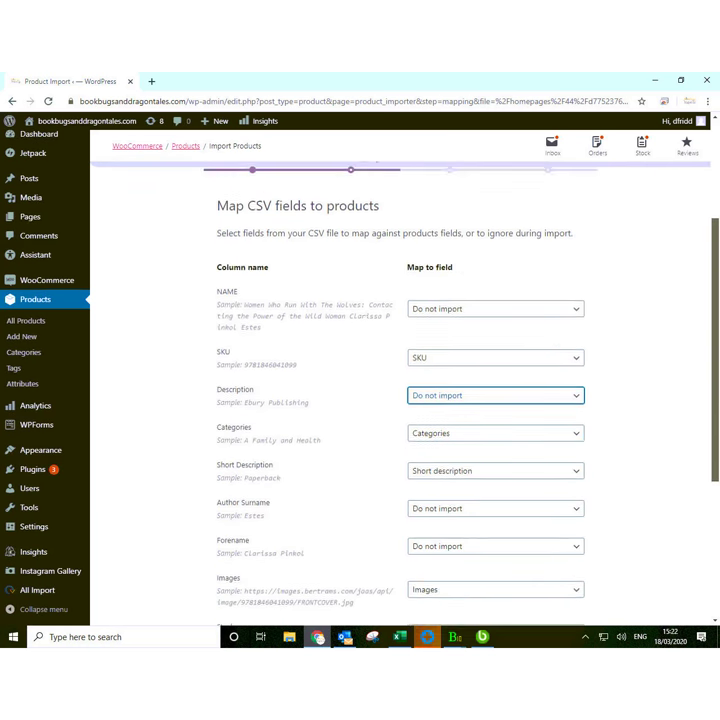
left_click(506, 436)
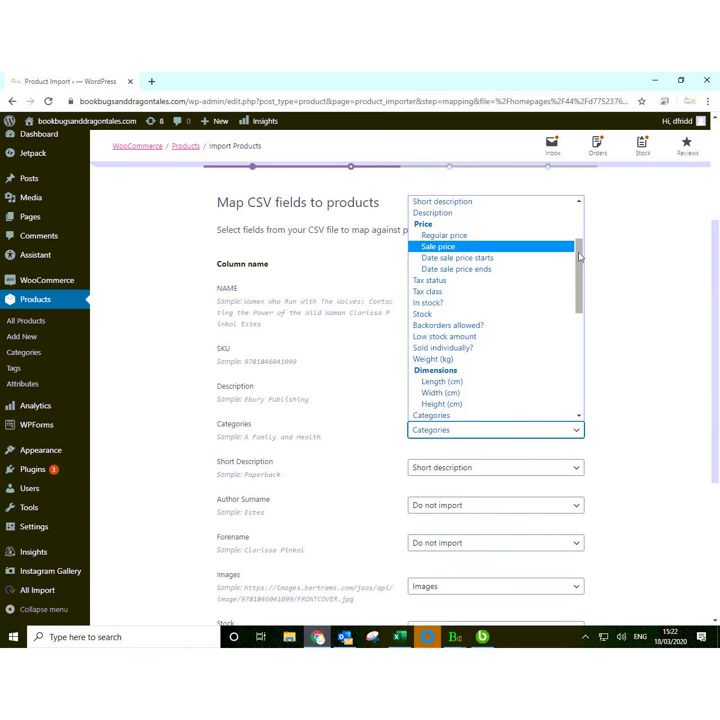
scroll(519, 208, "up", 3)
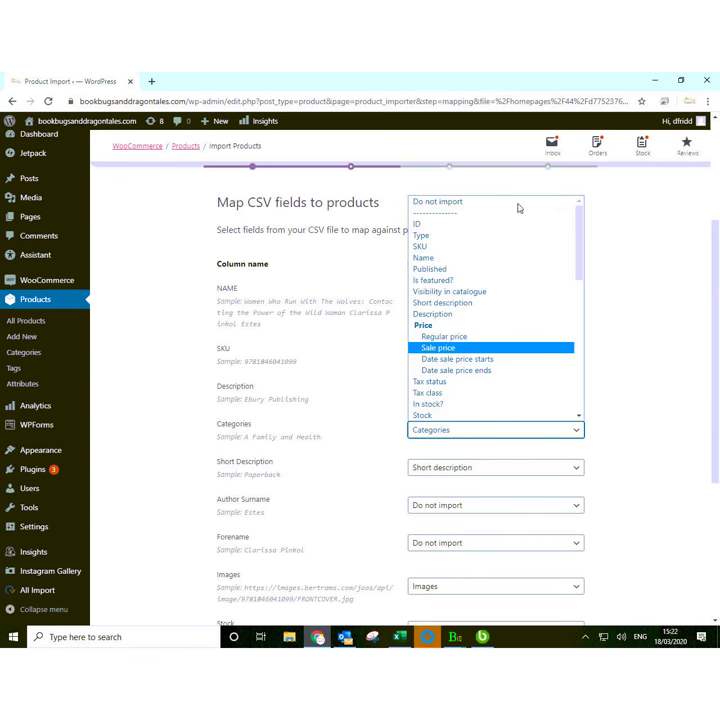
left_click(453, 203)
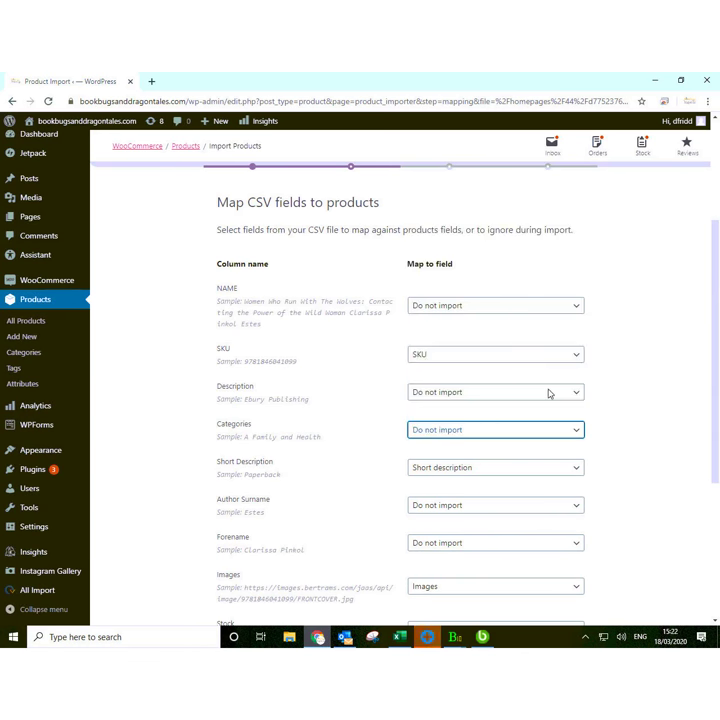
left_click(525, 470)
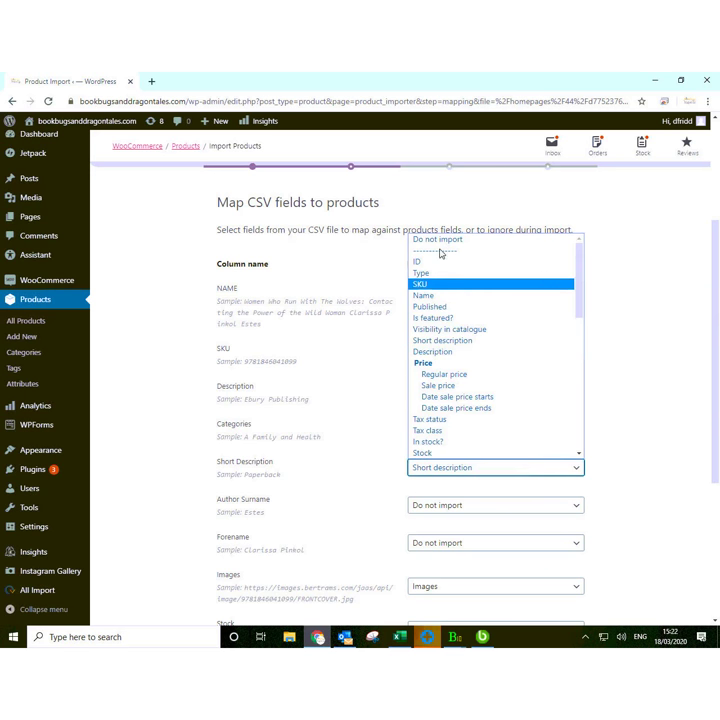
left_click(447, 241)
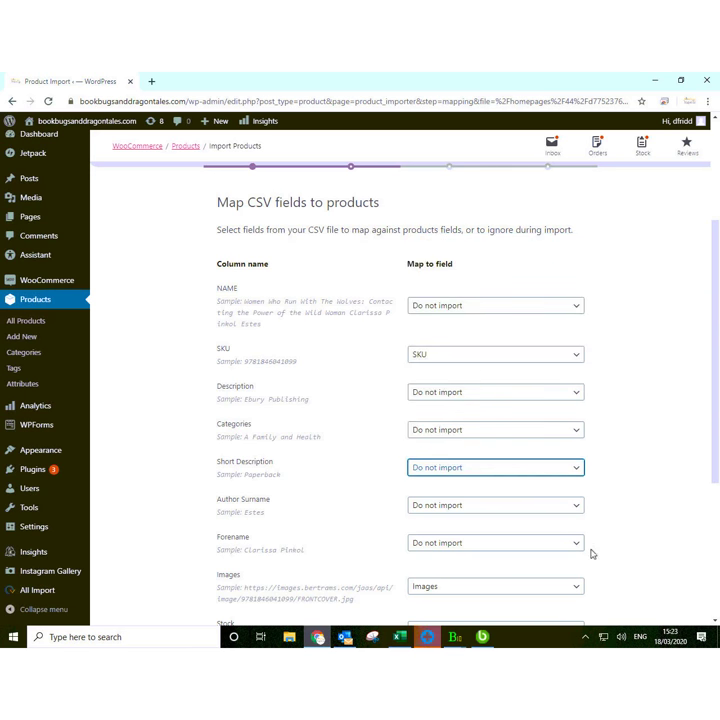
Step: Set the Images column to Do not import in the column mapping
left_click(579, 590)
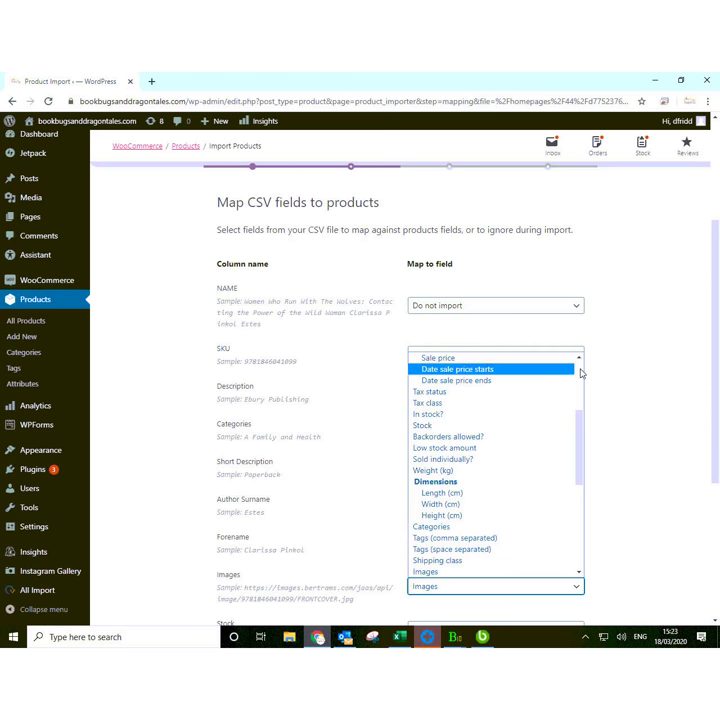
scroll(580, 373, "up", 5)
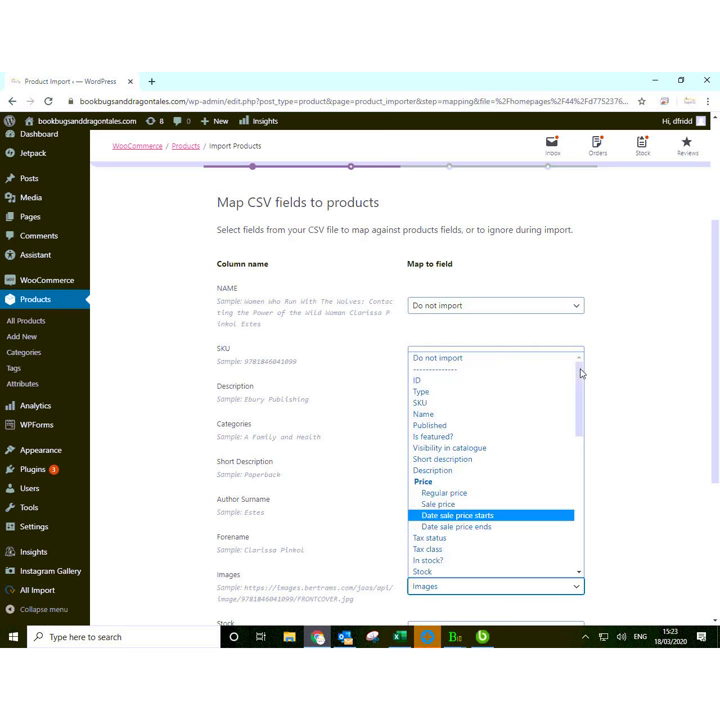
left_click(438, 359)
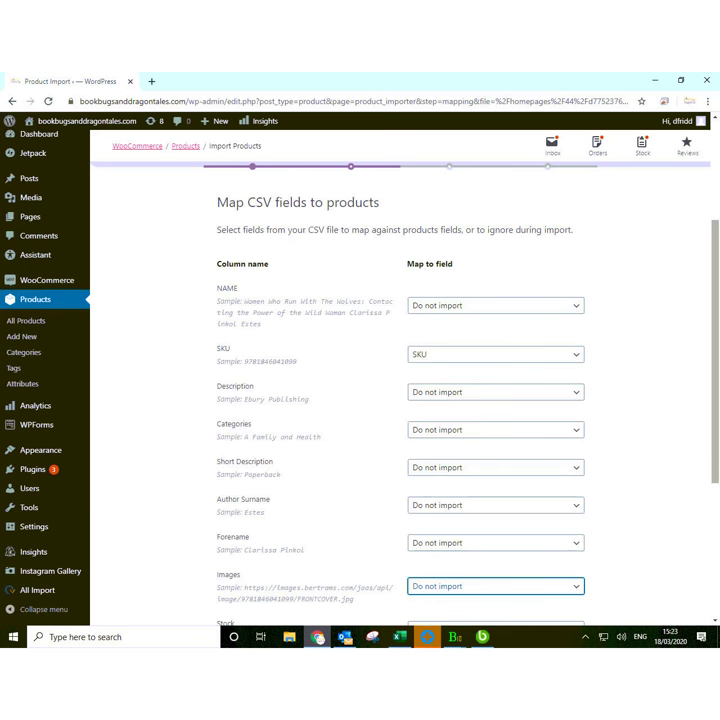
Step: Set the Published and Tags columns to Do not import in the column mapping
scroll(497, 530, "down", 3)
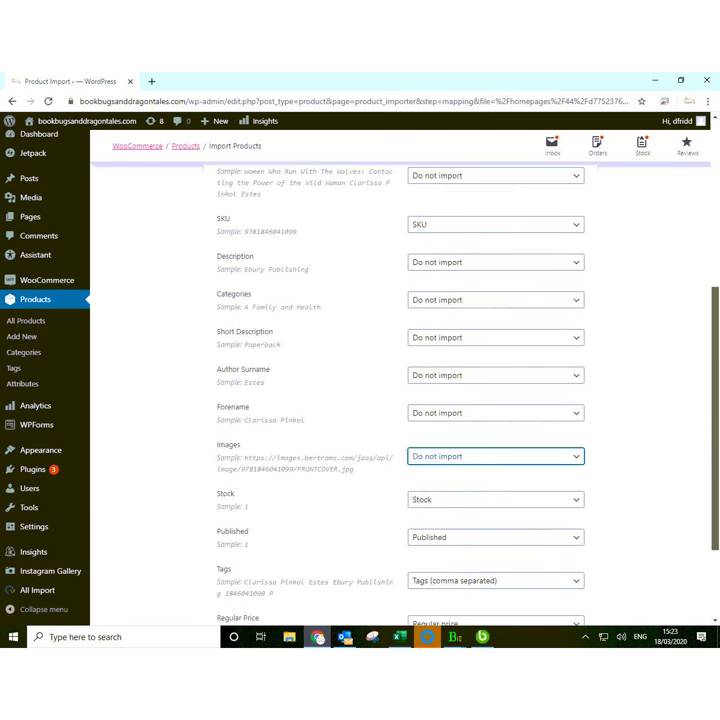
left_click(500, 540)
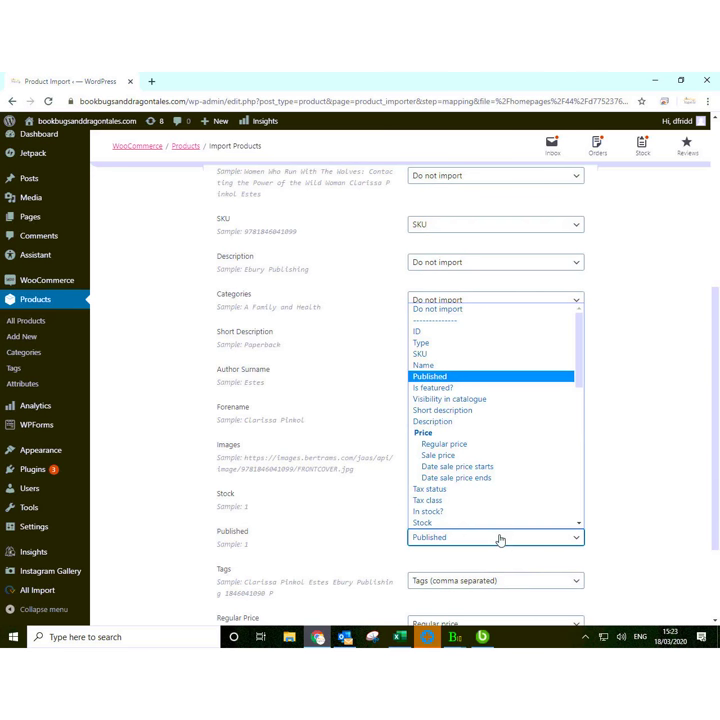
left_click(432, 309)
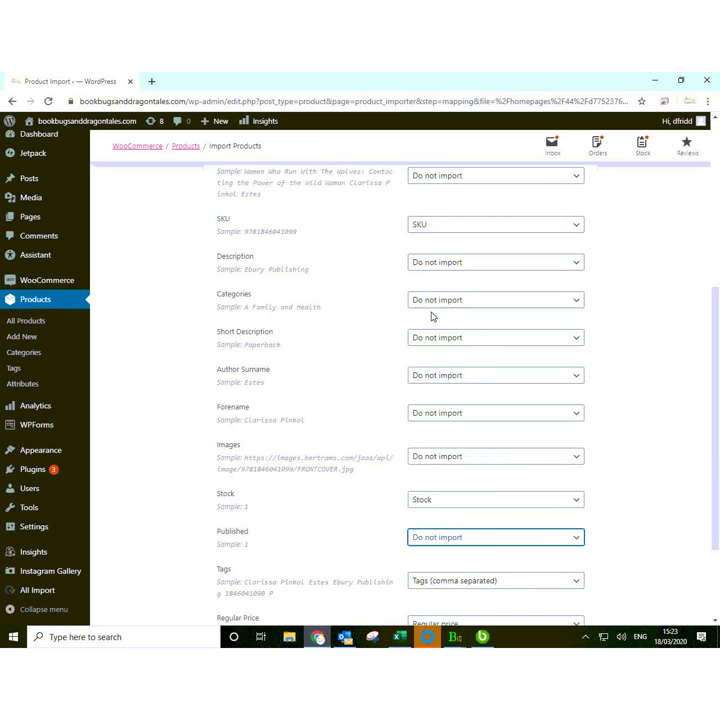
left_click(549, 586)
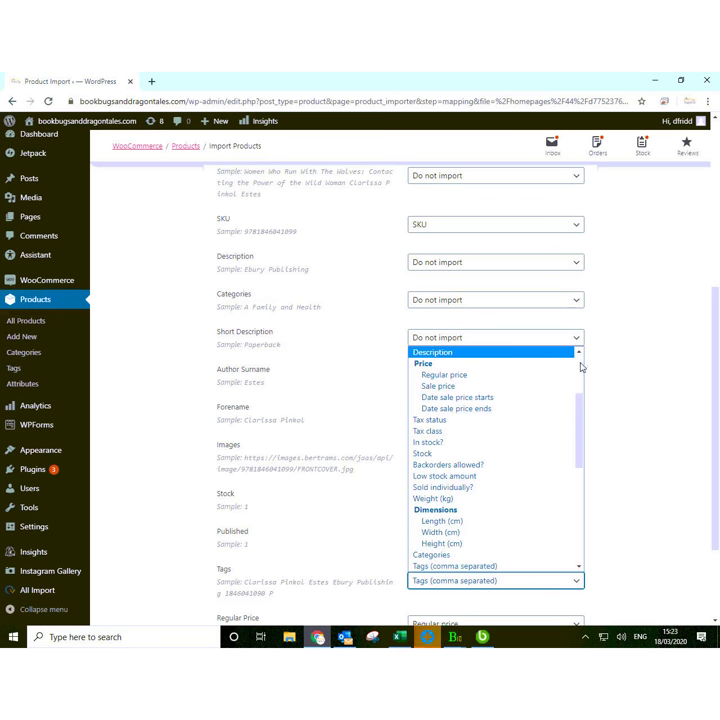
scroll(581, 367, "up", 3)
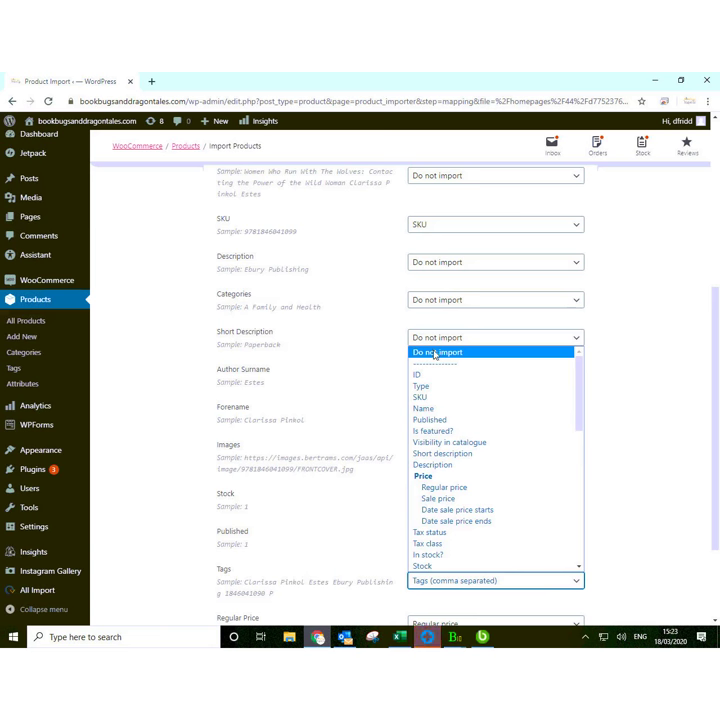
left_click(435, 353)
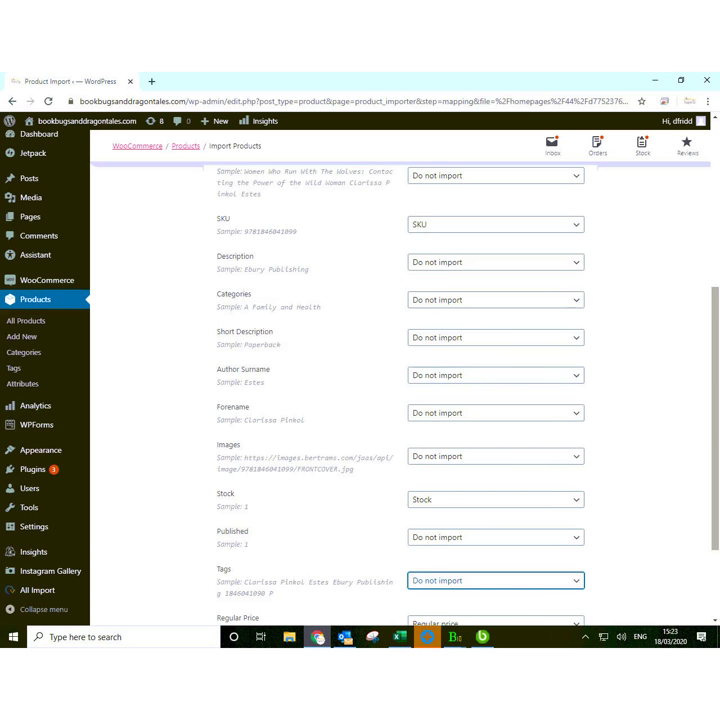
Step: Set the Regular Price column to Do not import and run the importer
scroll(540, 500, "down", 3)
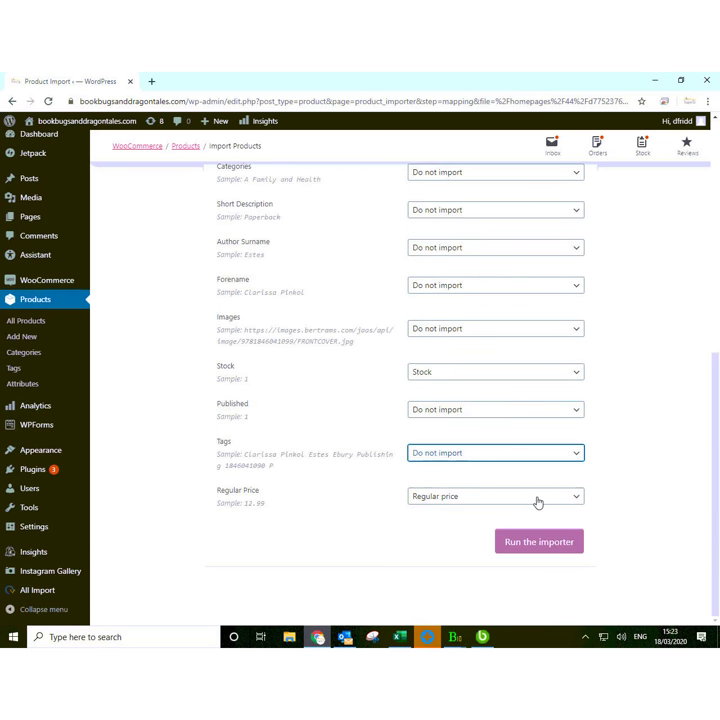
left_click(538, 502)
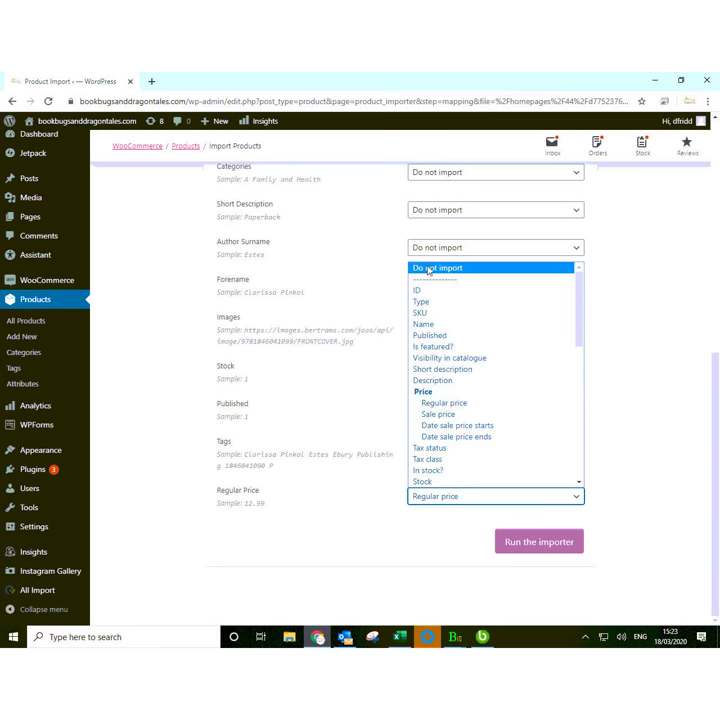
left_click(429, 268)
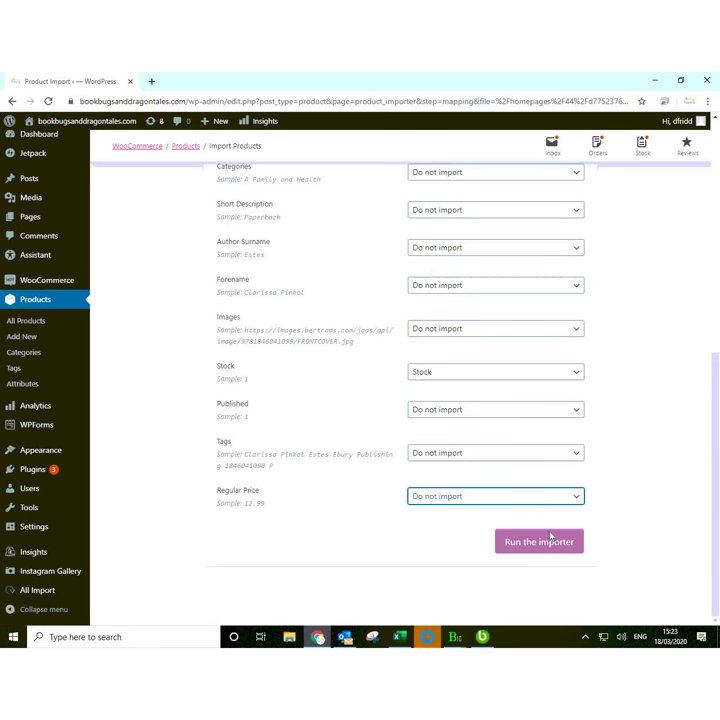
left_click(520, 545)
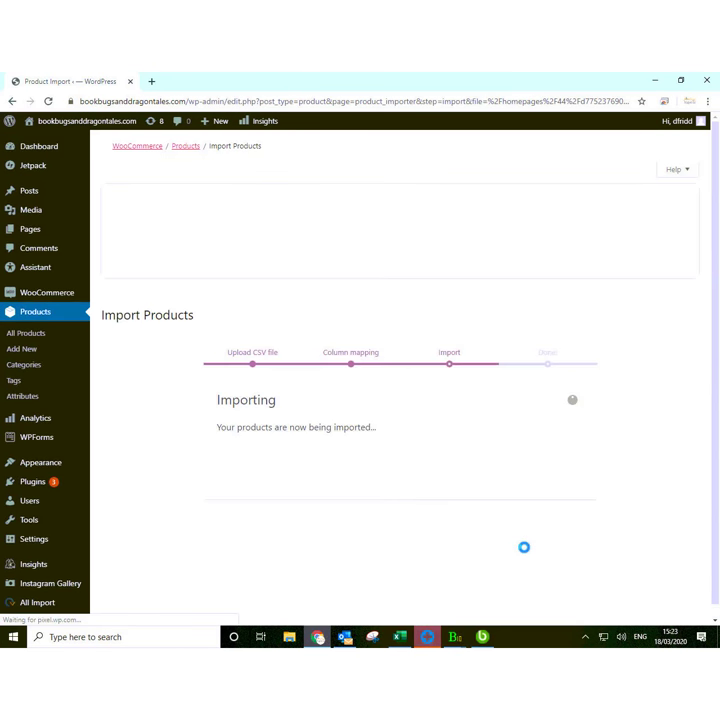